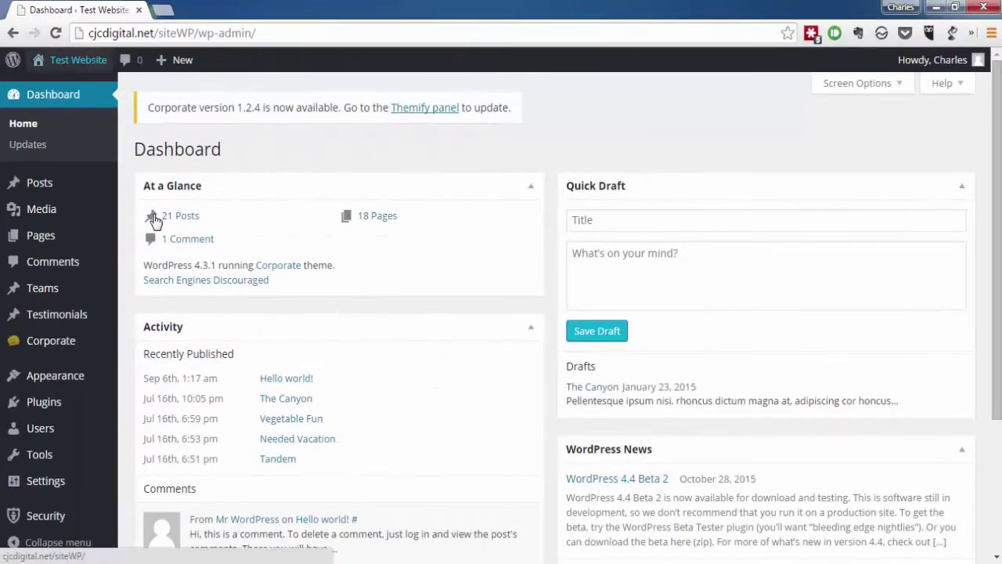
# - Go to the Theme Authenticity Checker scan page under Appearance
pyautogui.scroll(-1, 154, 219)
pyautogui.moveTo(94, 313)
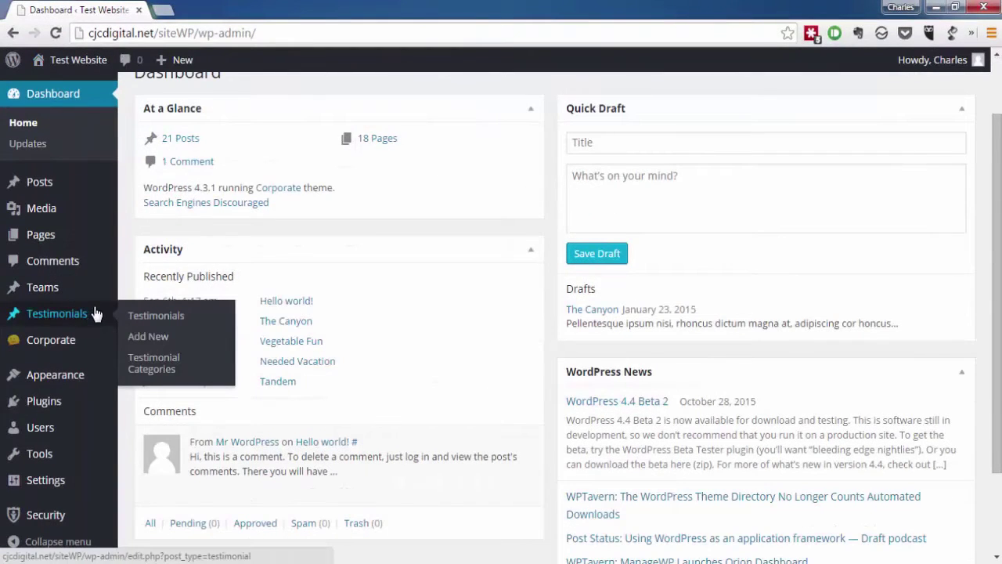
pyautogui.moveTo(89, 376)
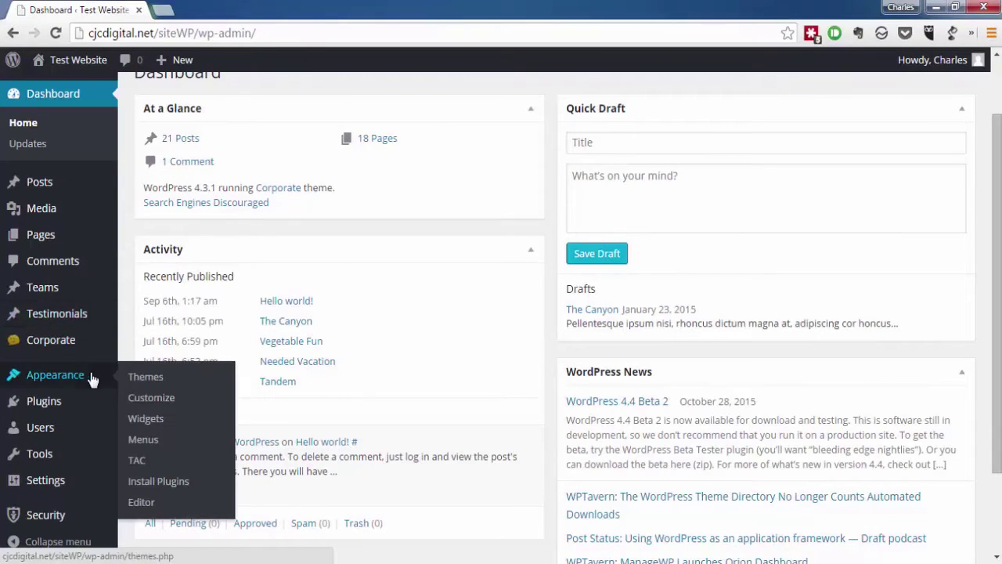
pyautogui.click(144, 463)
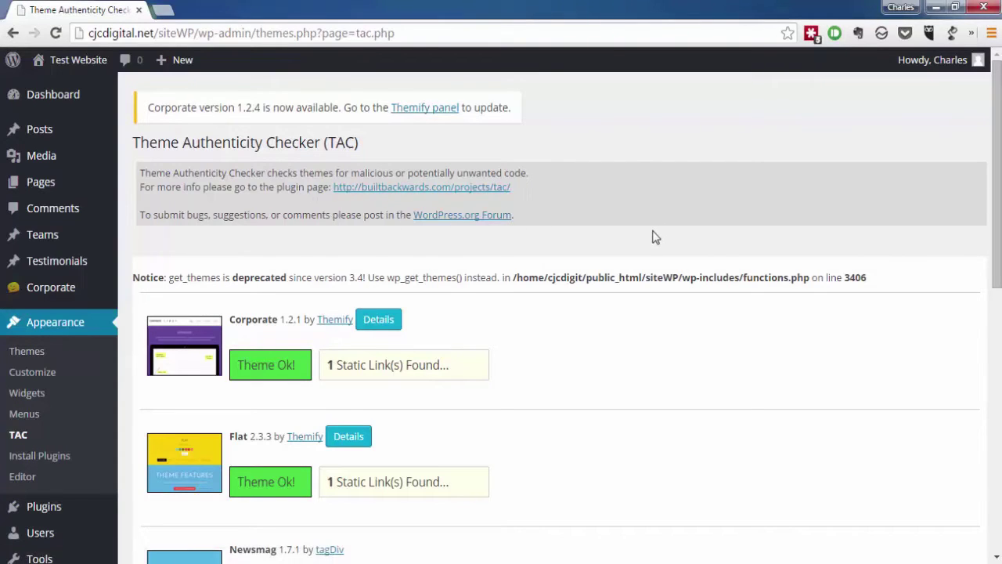
# - Show the Corporate theme's static link: a themify.me Default Layouts link in theme-modules.php
pyautogui.scroll(-8, 307, 342)
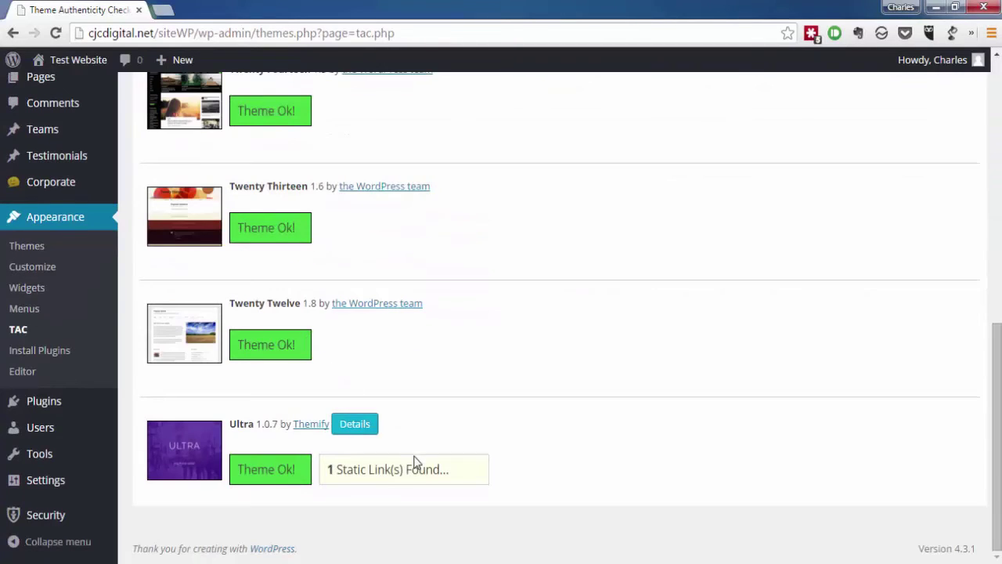
pyautogui.scroll(3, 436, 451)
pyautogui.scroll(2, 433, 445)
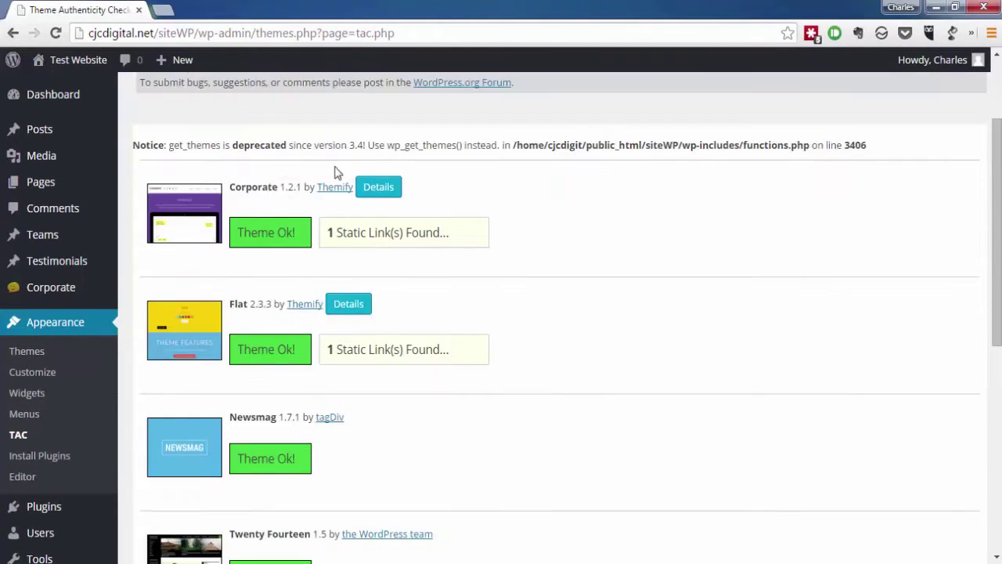
pyautogui.scroll(1, 345, 164)
pyautogui.click(383, 191)
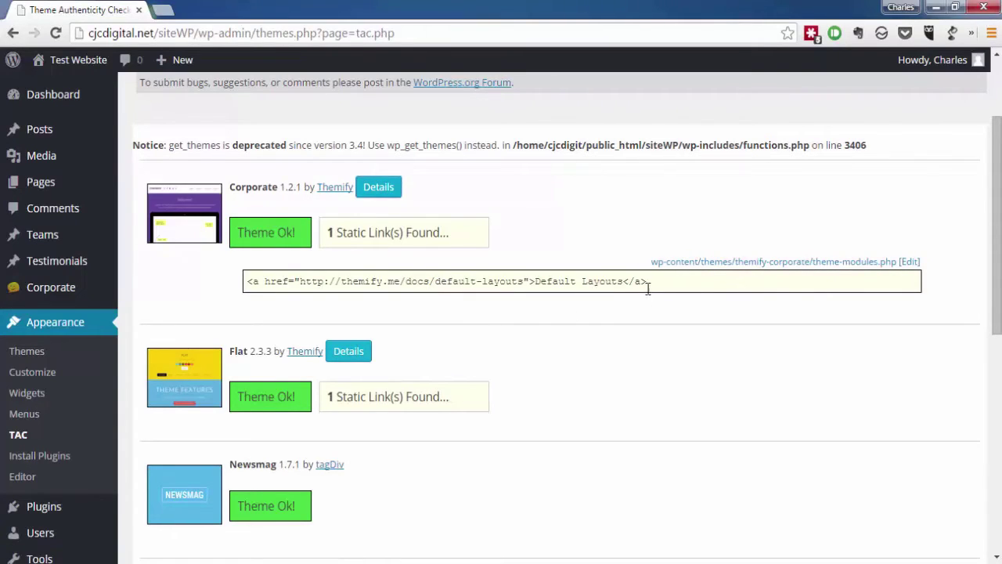
# - Highlight Corporate's link code, then show and highlight the same Default Layouts link for Flat and Ultra
pyautogui.moveTo(648, 282); pyautogui.dragTo(217, 285)
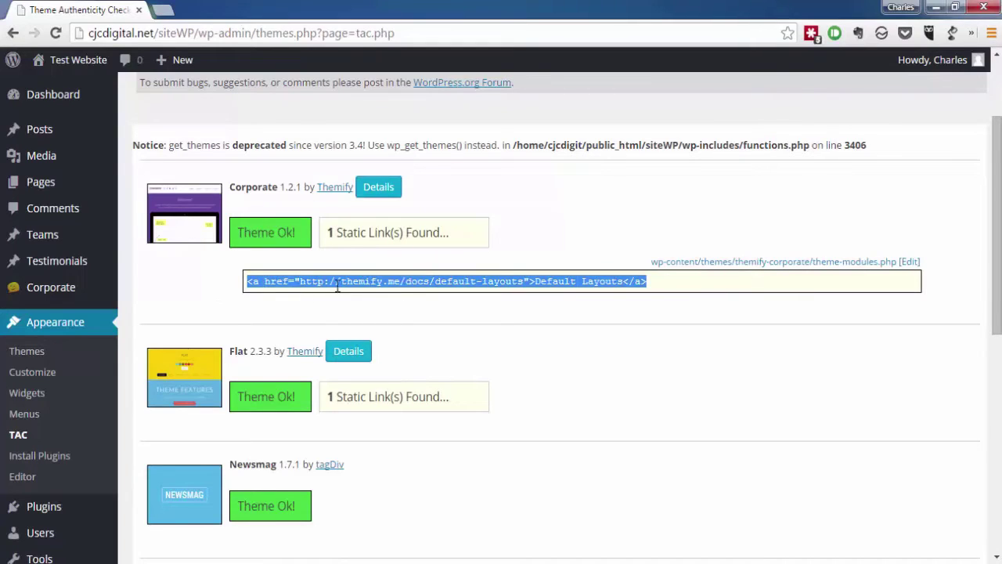
pyautogui.click(372, 351)
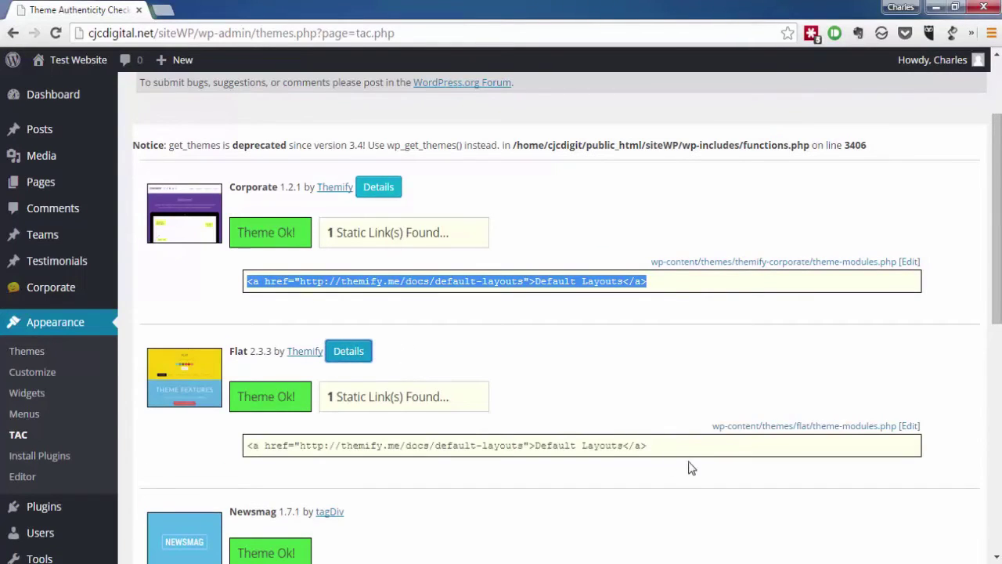
pyautogui.moveTo(690, 448); pyautogui.dragTo(238, 454)
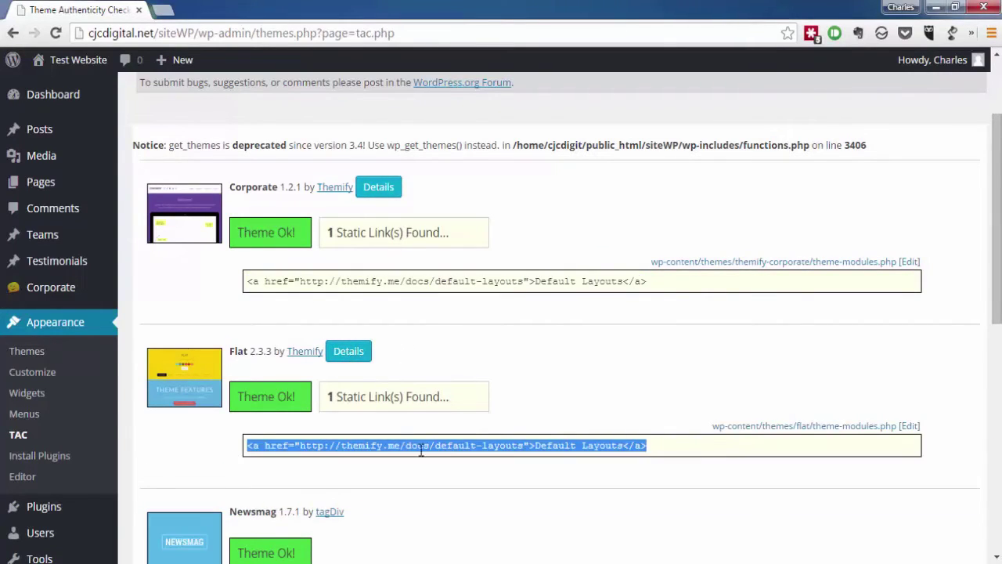
pyautogui.scroll(-7, 423, 452)
pyautogui.click(356, 425)
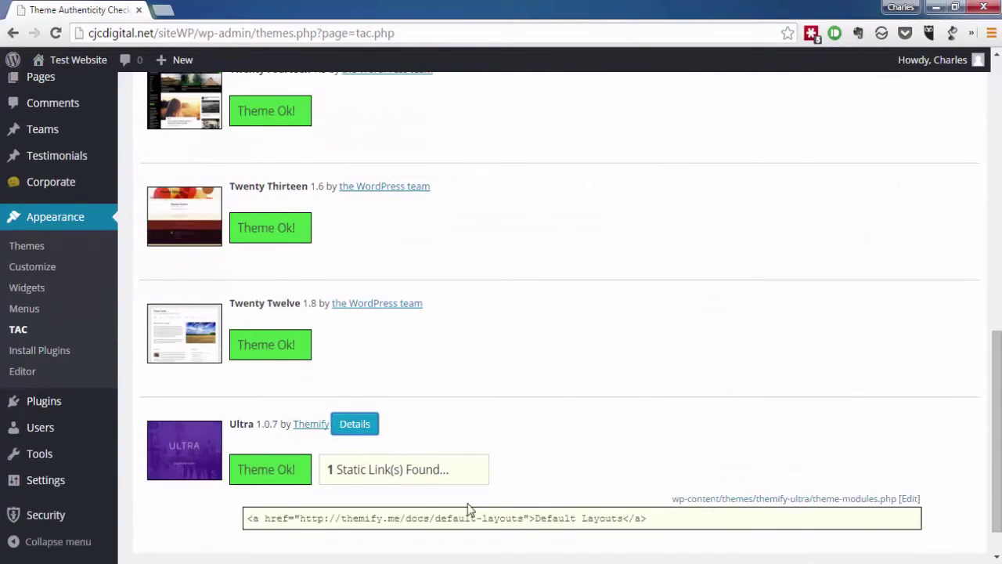
pyautogui.moveTo(678, 520); pyautogui.dragTo(238, 533)
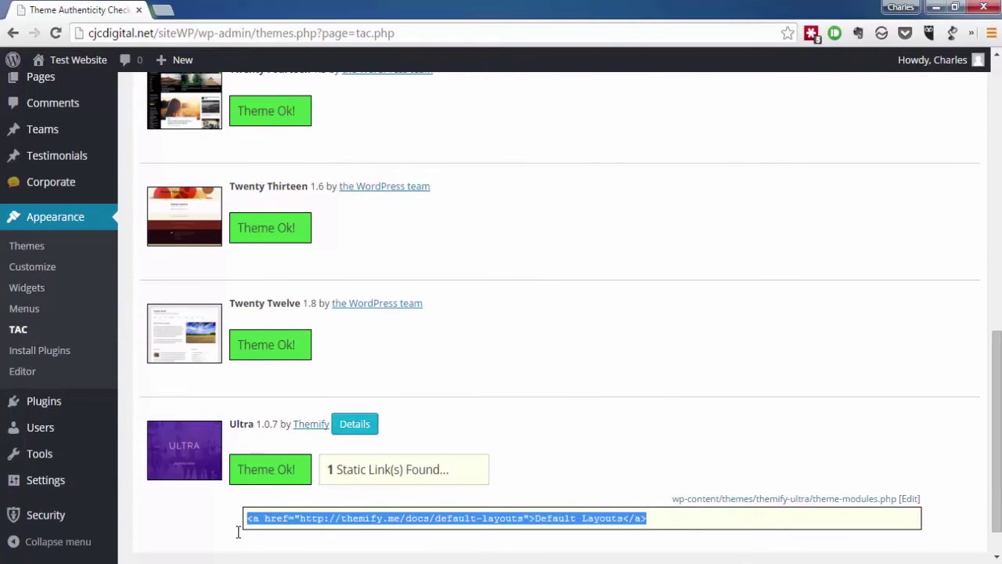
pyautogui.click(666, 398)
pyautogui.scroll(5, 441, 368)
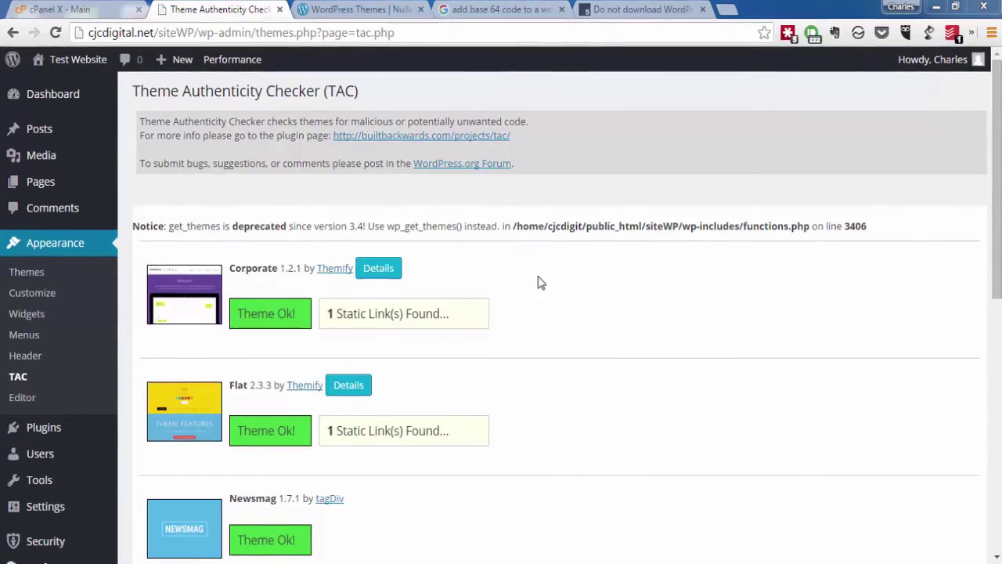
# - Show the encrypted code details flagged in the Twenty Thirteen theme
pyautogui.scroll(-4, 494, 291)
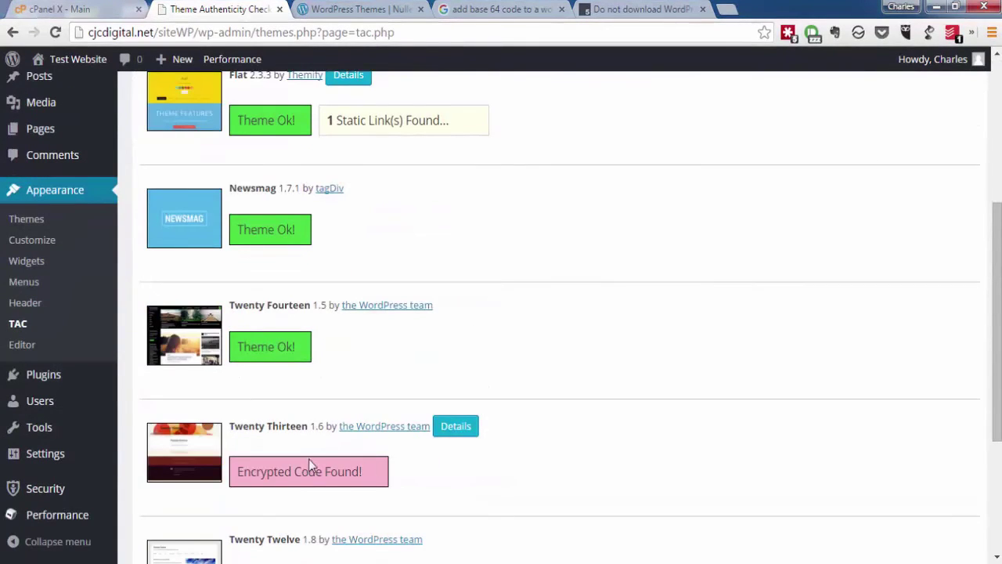
pyautogui.moveTo(230, 425); pyautogui.dragTo(398, 483)
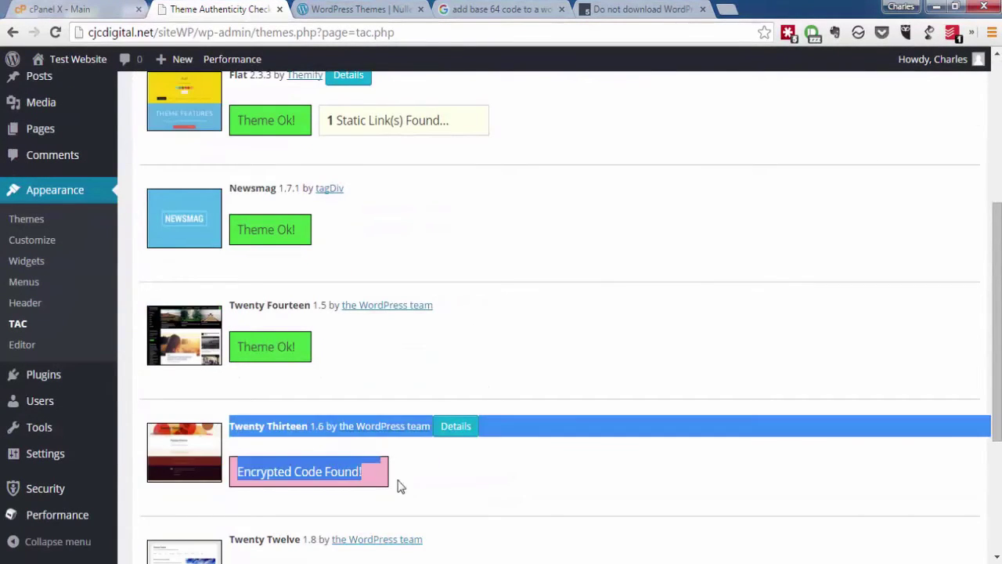
pyautogui.click(399, 480)
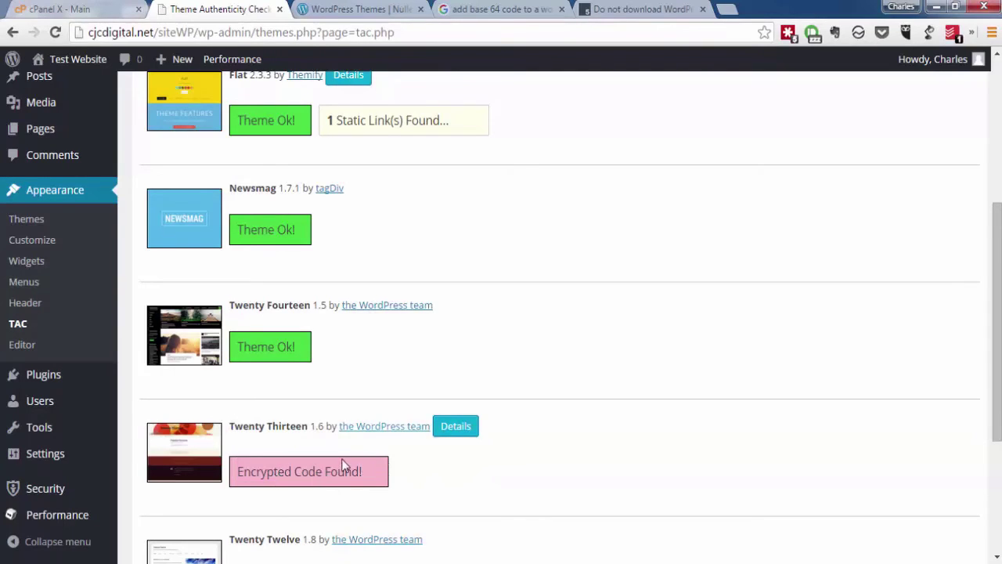
pyautogui.click(462, 429)
# - Highlight the Line 40 base64_decode warning and header.php path, then follow its Edit link
pyautogui.scroll(-2, 360, 475)
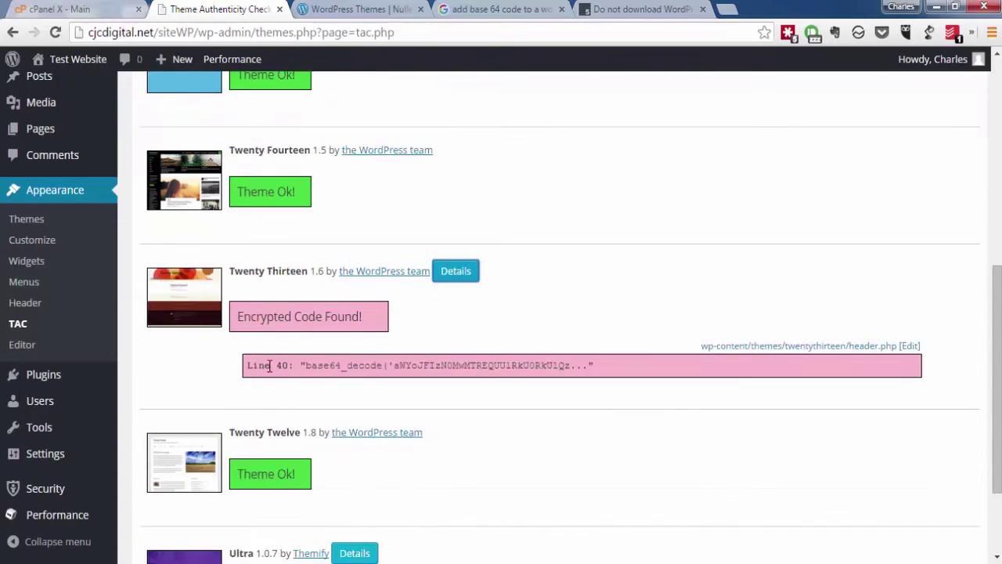
pyautogui.moveTo(251, 366); pyautogui.dragTo(608, 373)
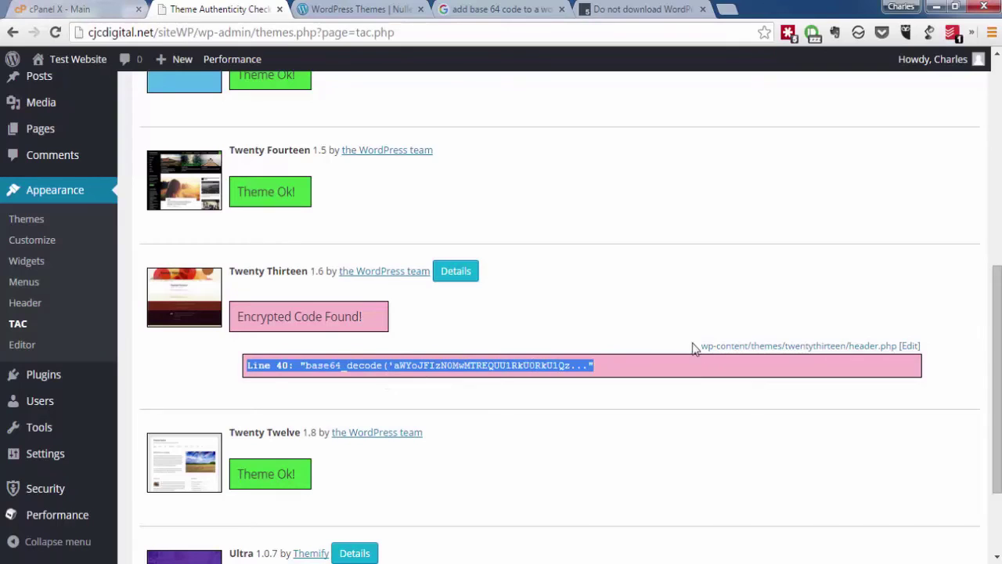
pyautogui.moveTo(696, 346); pyautogui.dragTo(883, 356)
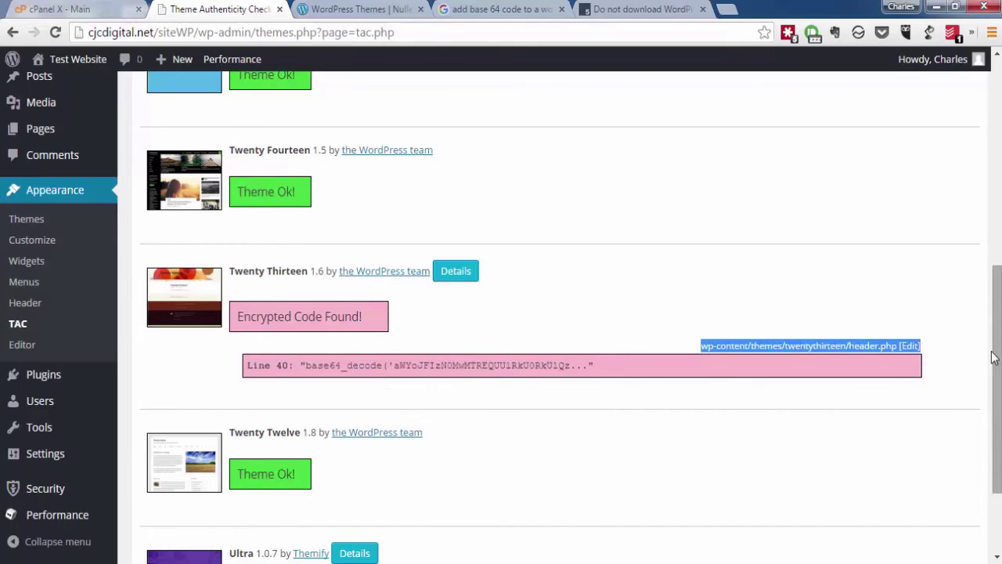
pyautogui.click(911, 345)
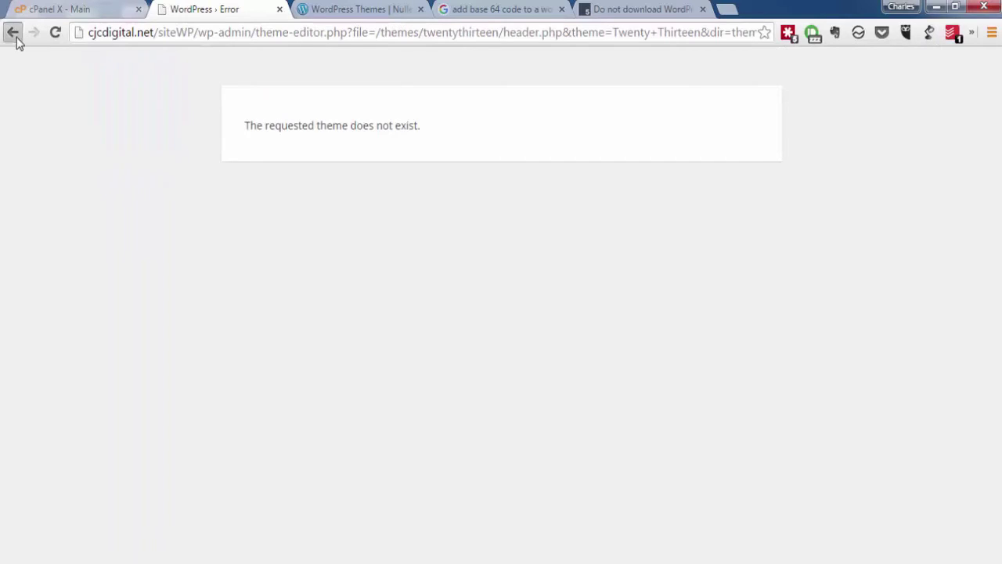
# - Leave the 'theme does not exist' error and load Twenty Thirteen's header.php in the theme editor
pyautogui.click(14, 35)
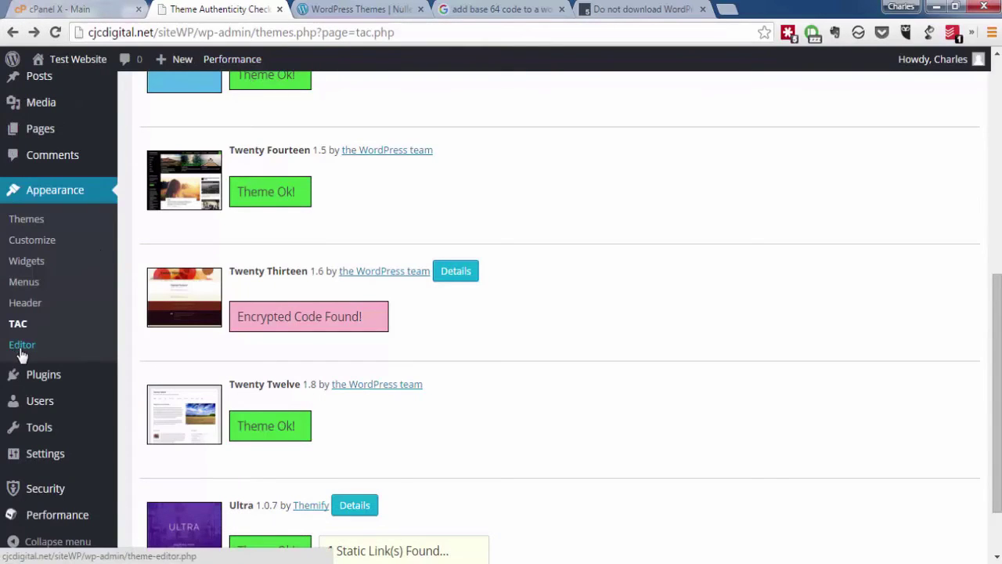
pyautogui.click(22, 351)
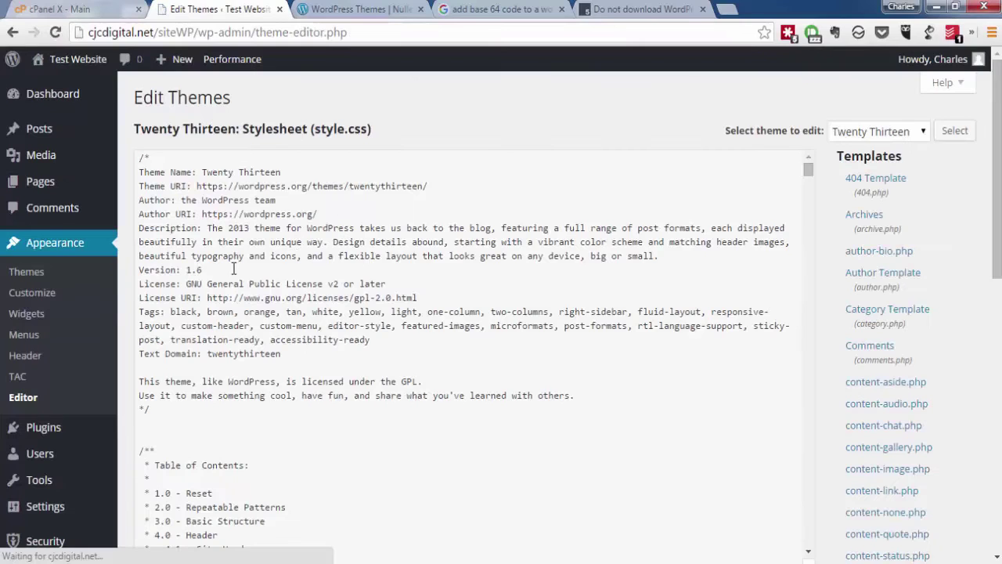
pyautogui.scroll(-4, 877, 430)
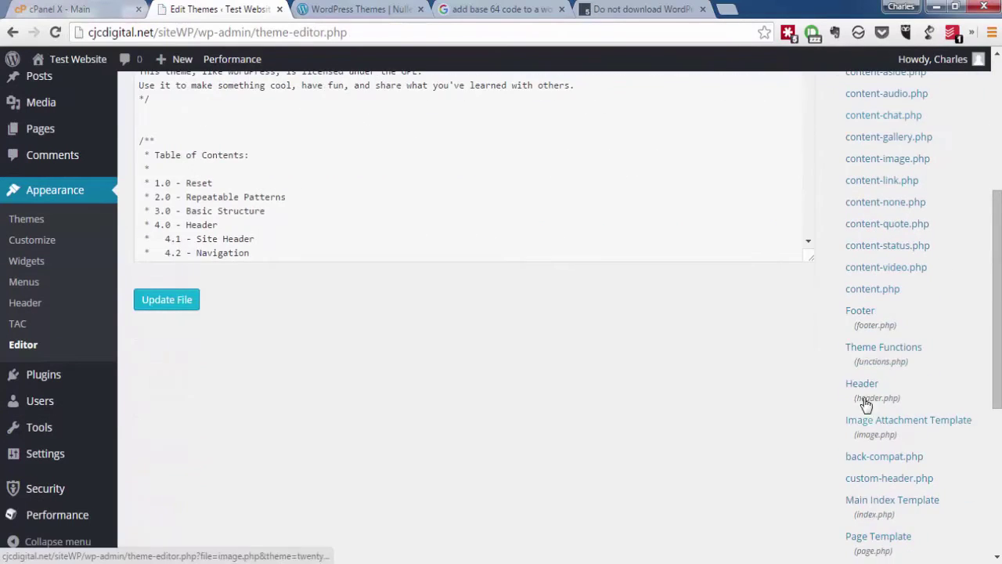
pyautogui.click(861, 386)
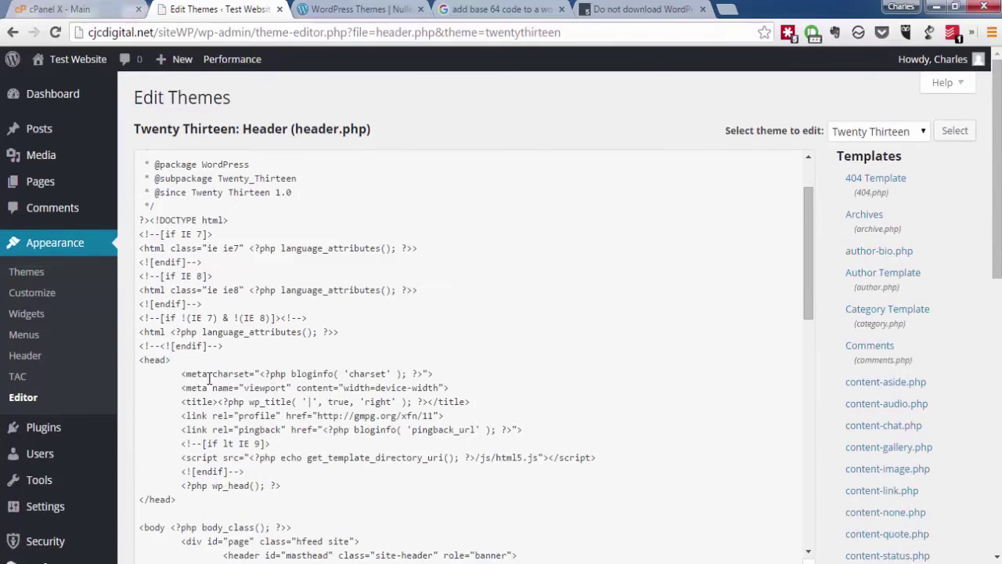
# - Scroll to the end of the long eval base64_decode block and highlight it
pyautogui.scroll(-15, 209, 380)
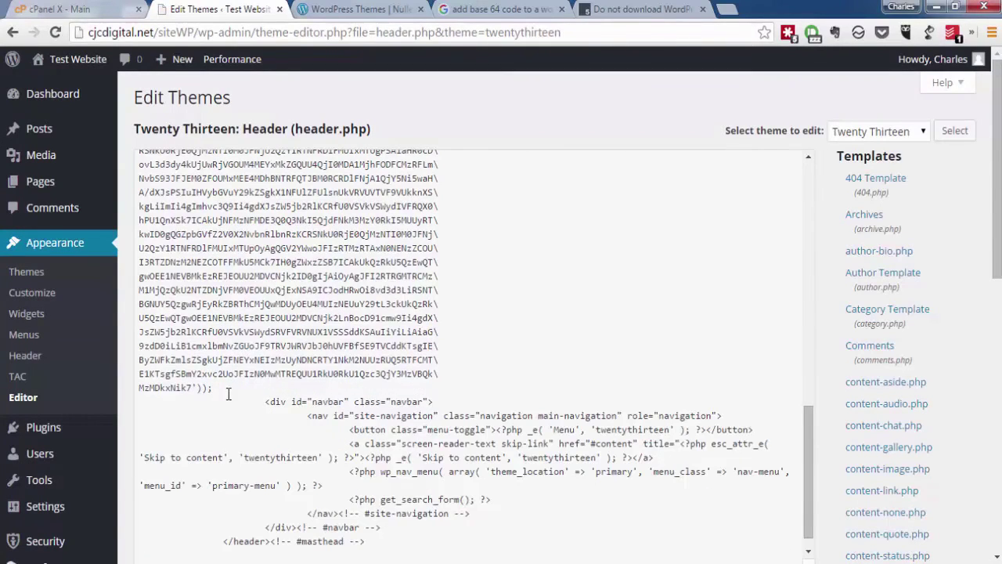
pyautogui.moveTo(229, 394); pyautogui.dragTo(116, 314)
pyautogui.click(223, 394)
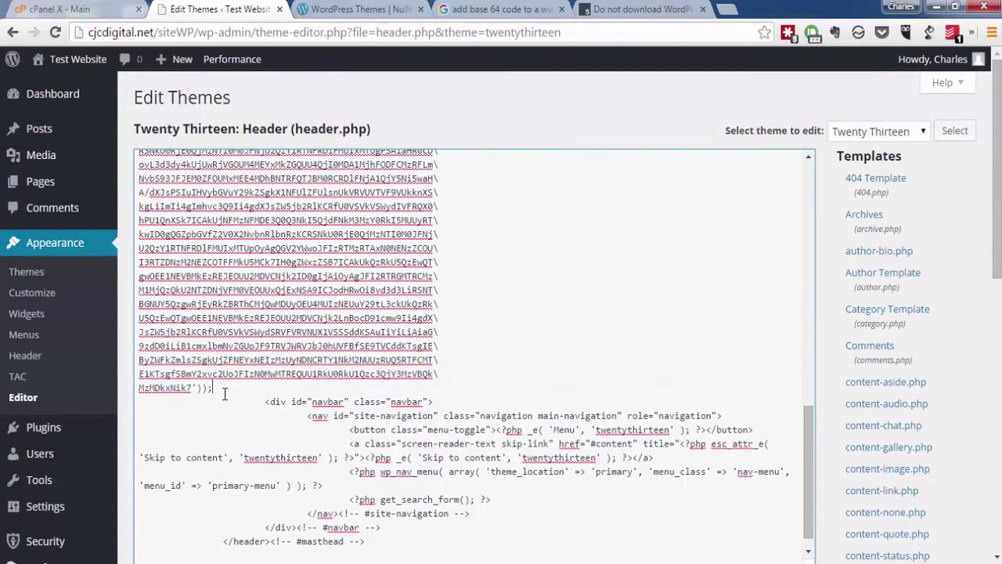
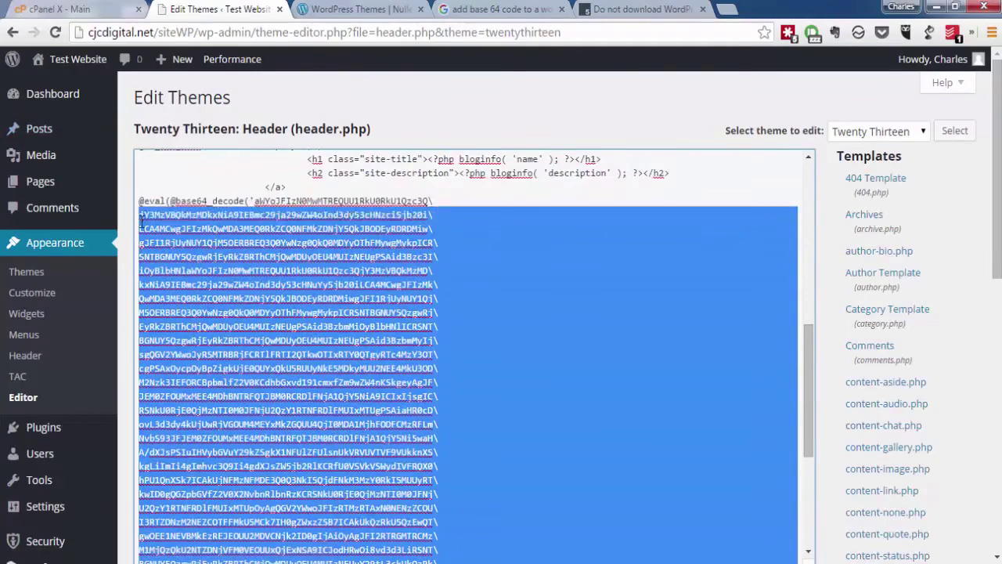
pyautogui.moveTo(142, 222); pyautogui.dragTo(126, 205)
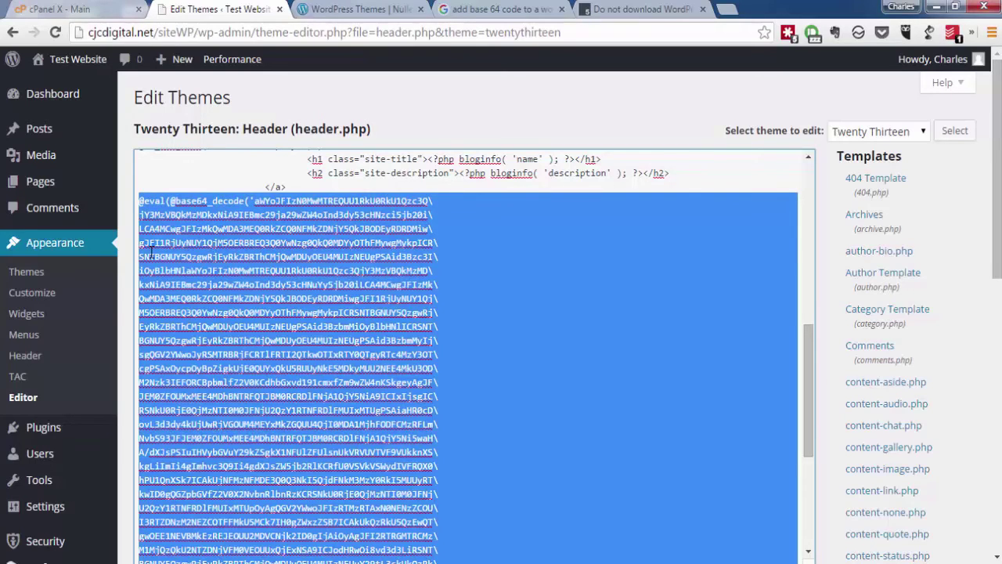
pyautogui.press('Delete')
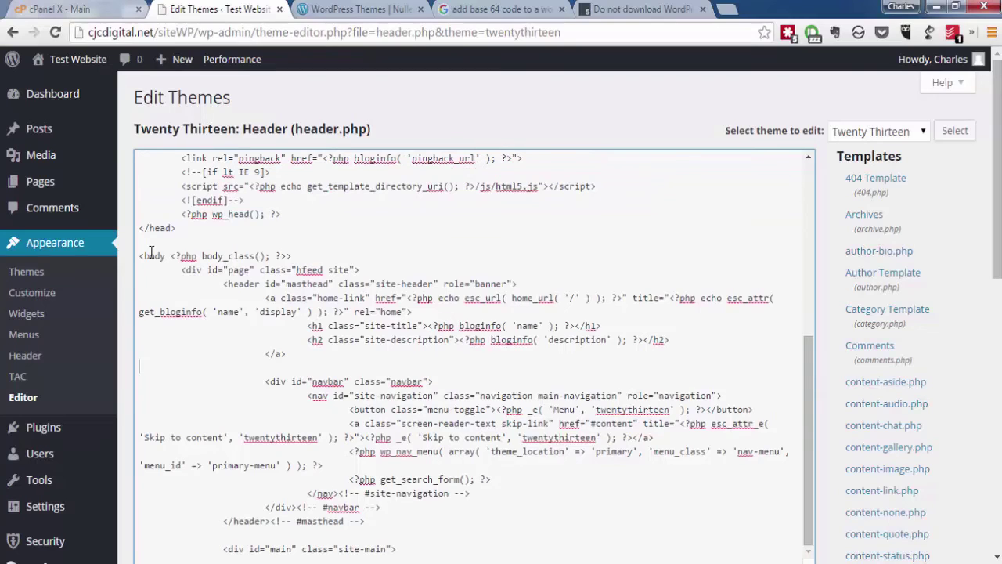
pyautogui.scroll(-4, 392, 331)
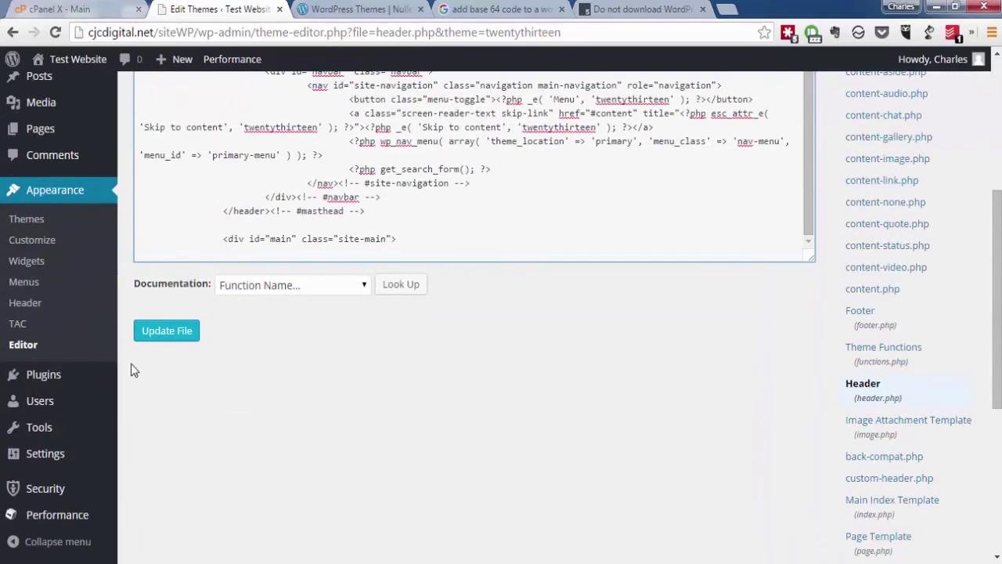
pyautogui.click(181, 332)
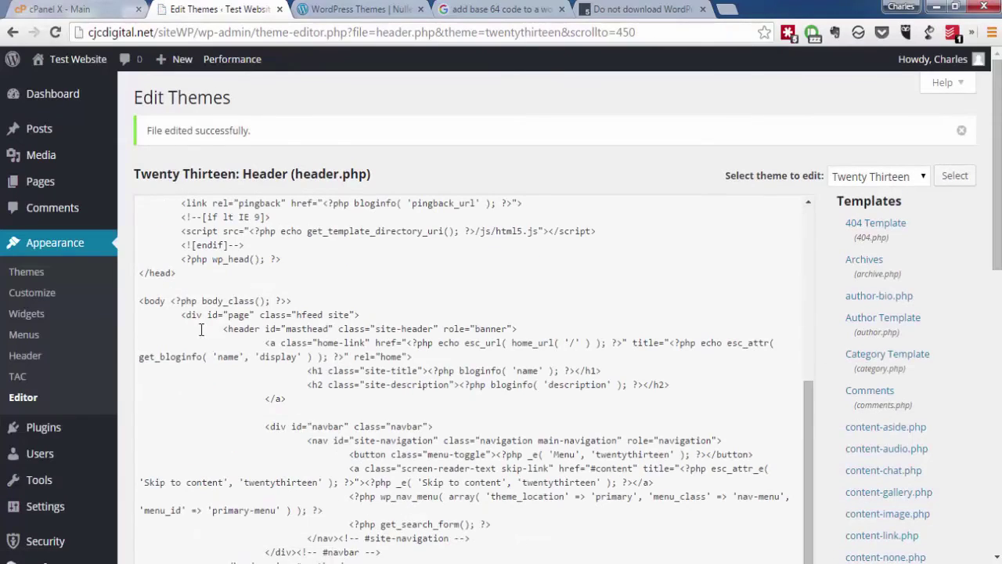
# - Open Appearance > TAC and review each theme's authenticity status, including Twenty Thirteen
pyautogui.click(26, 377)
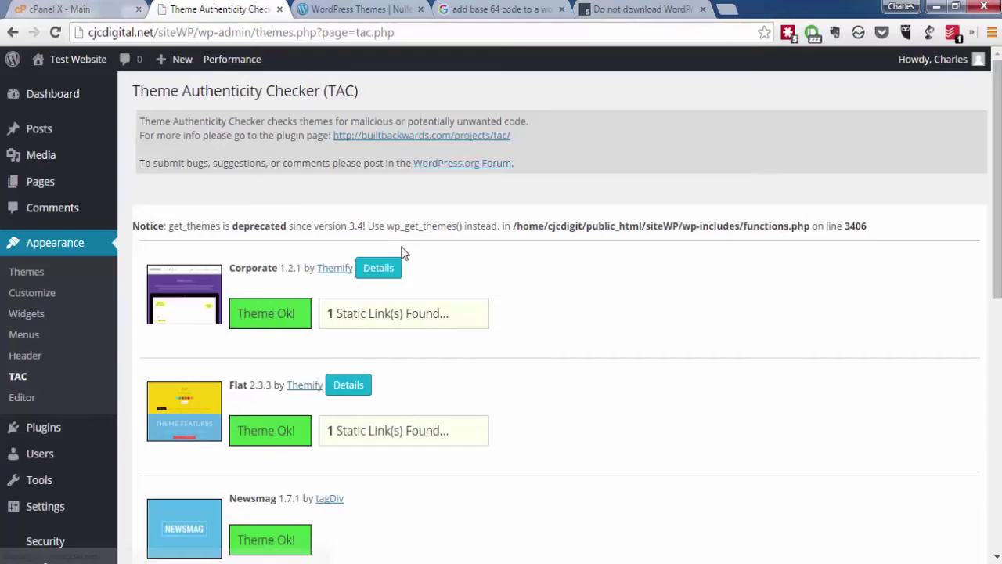
pyautogui.scroll(-7, 331, 375)
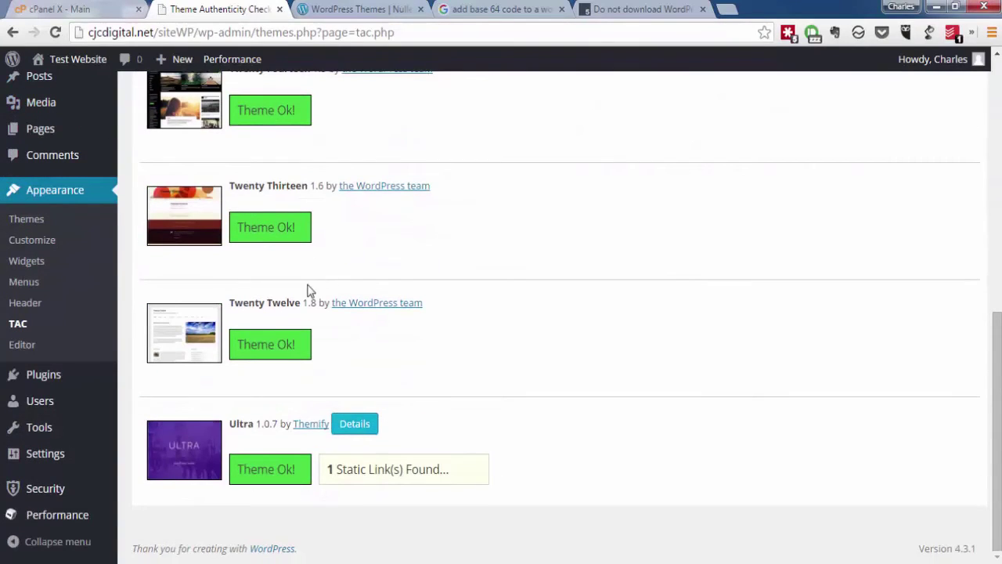
pyautogui.scroll(2, 313, 261)
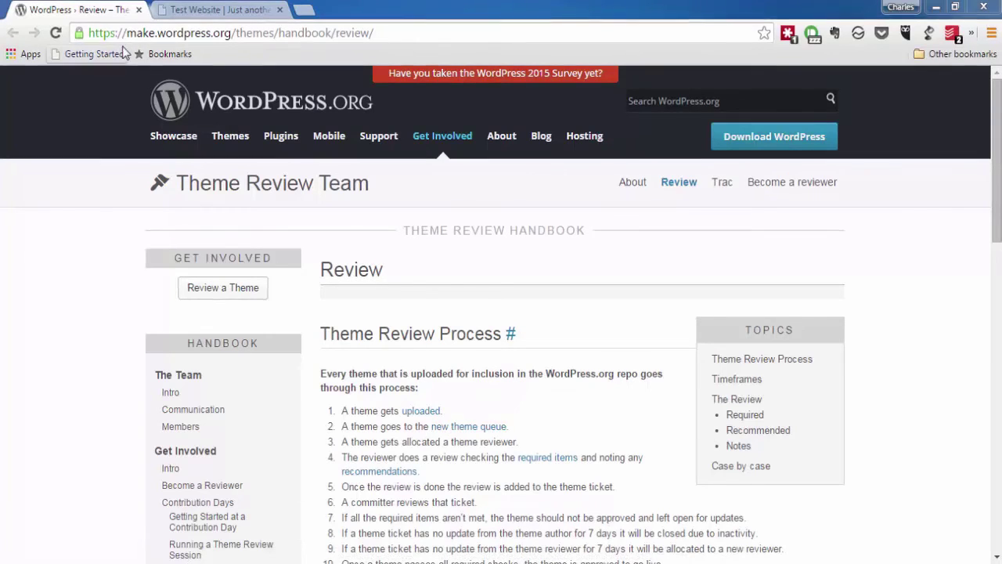
# - Select the Review handbook page's address, then scroll through the page to find the Handbook sidebar
pyautogui.moveTo(88, 33); pyautogui.dragTo(384, 23)
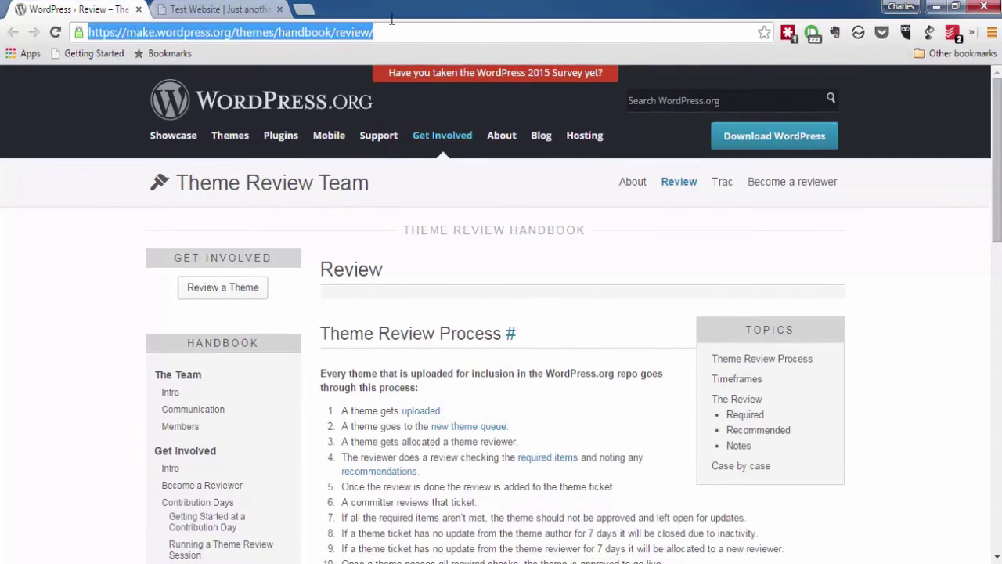
pyautogui.click(508, 260)
pyautogui.scroll(-2, 331, 242)
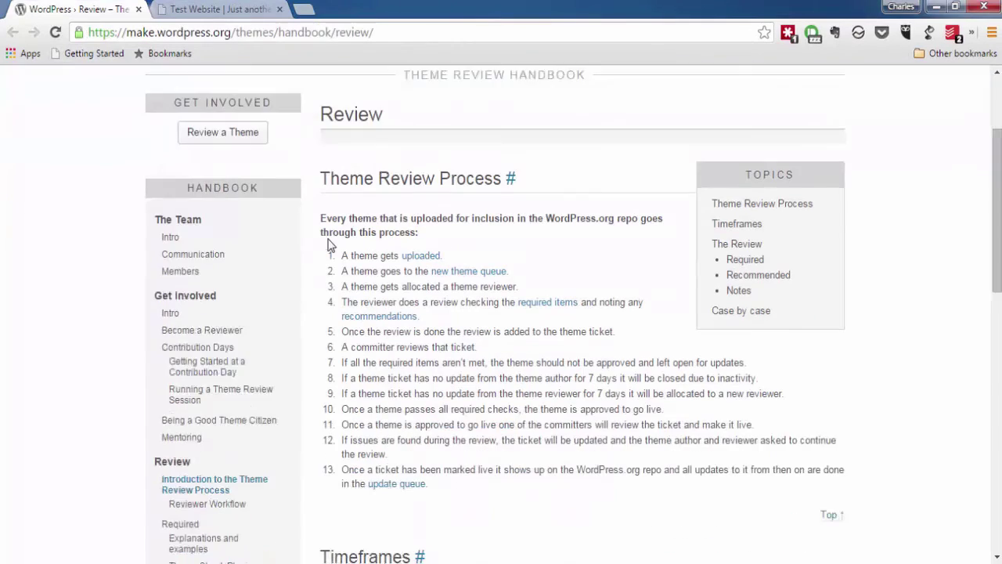
pyautogui.scroll(-2, 408, 329)
pyautogui.scroll(-8, 417, 364)
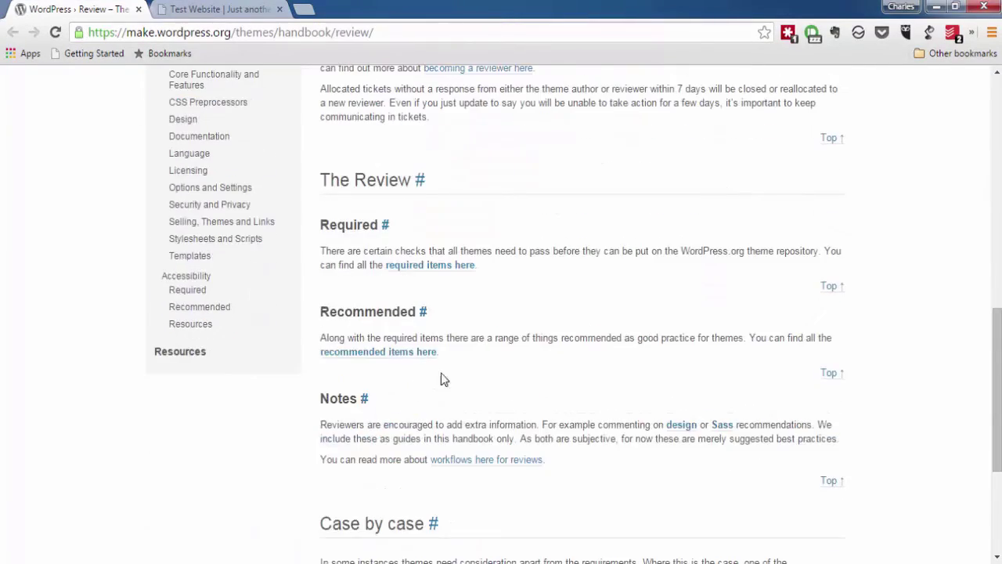
pyautogui.scroll(6, 501, 369)
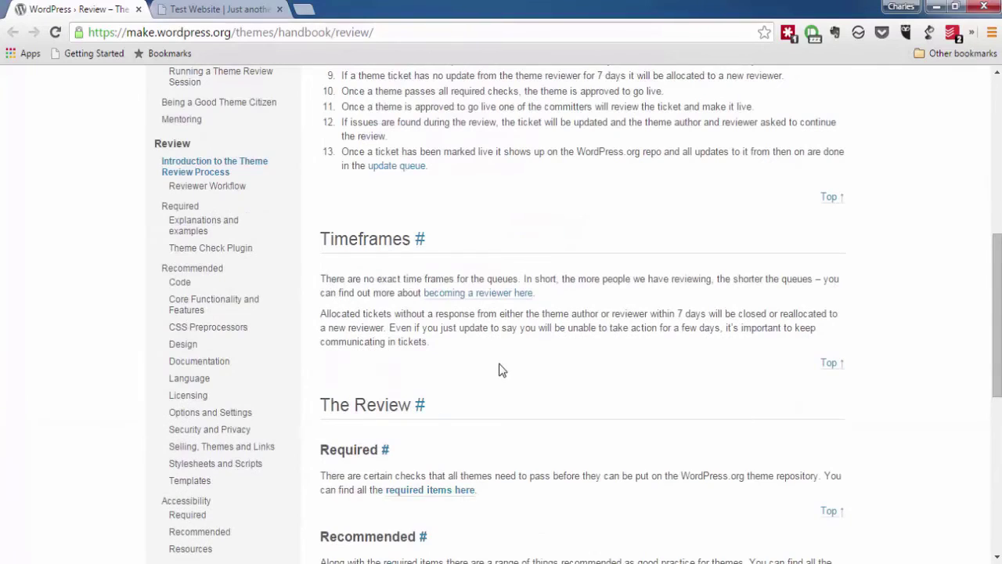
pyautogui.scroll(3, 261, 376)
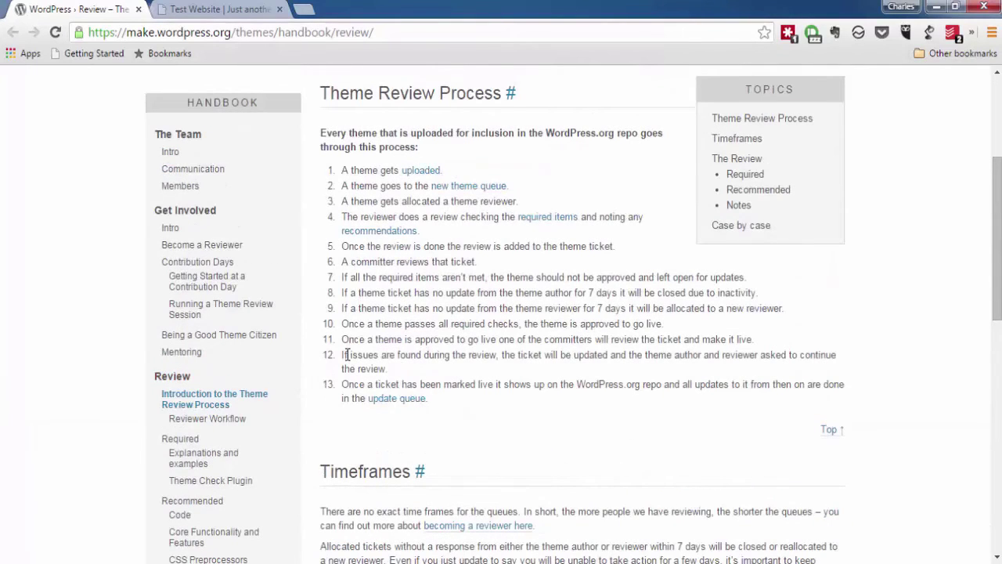
# - Go to the Theme Check Plugin handbook page and highlight its opening sentence about the checks
pyautogui.click(240, 480)
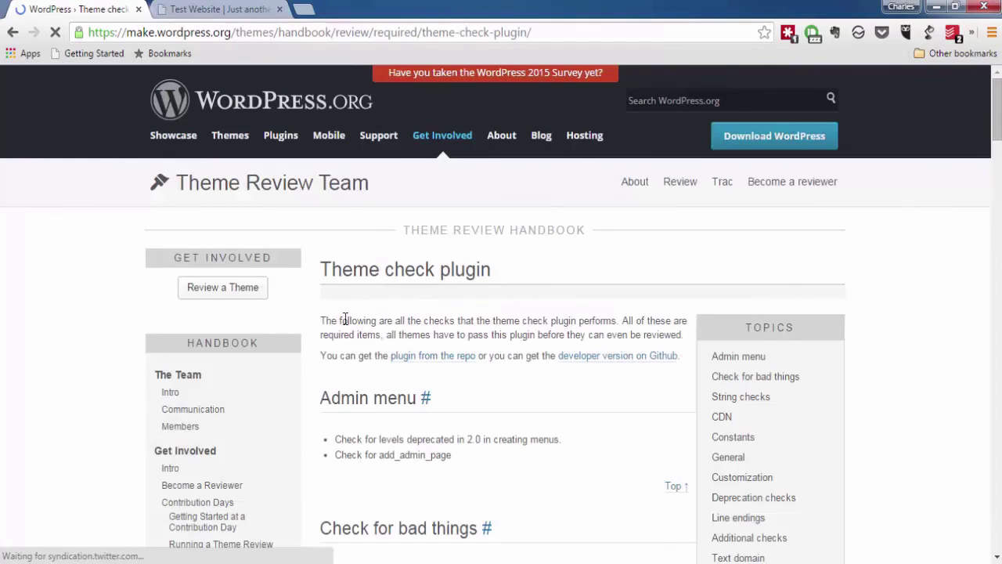
pyautogui.moveTo(342, 321); pyautogui.dragTo(540, 331)
pyautogui.click(623, 320)
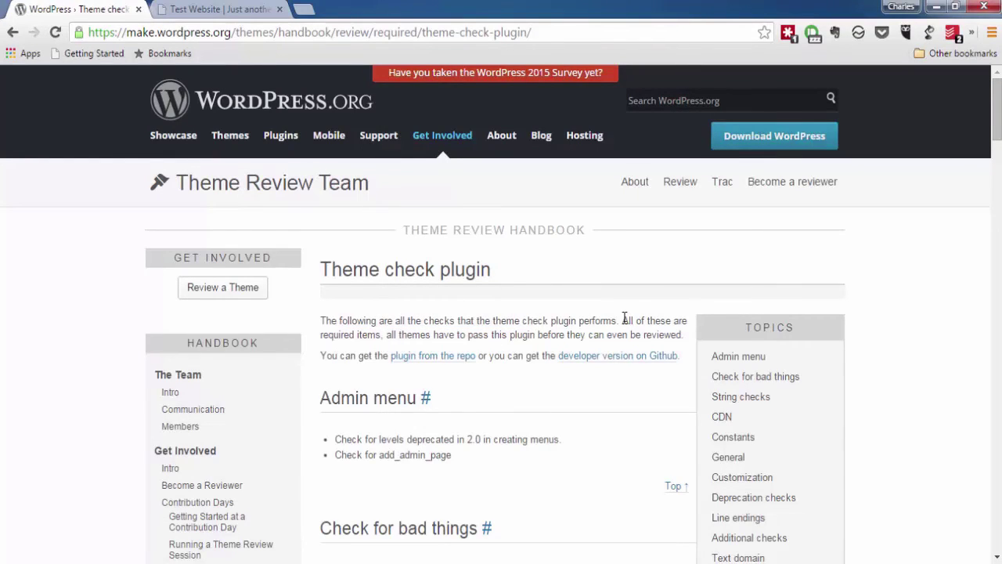